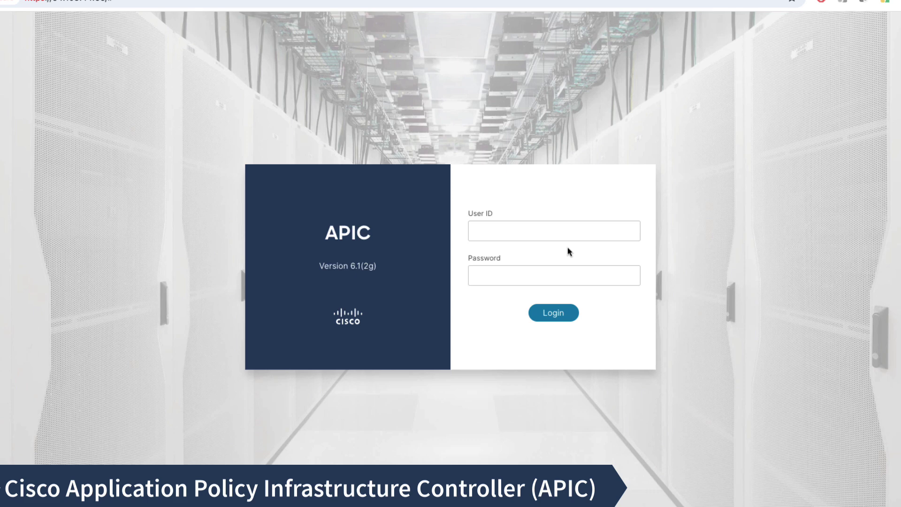
Sign in to APIC with the read-only account's user ID and password, then view its permissions.
click(542, 235)
key(Tab)
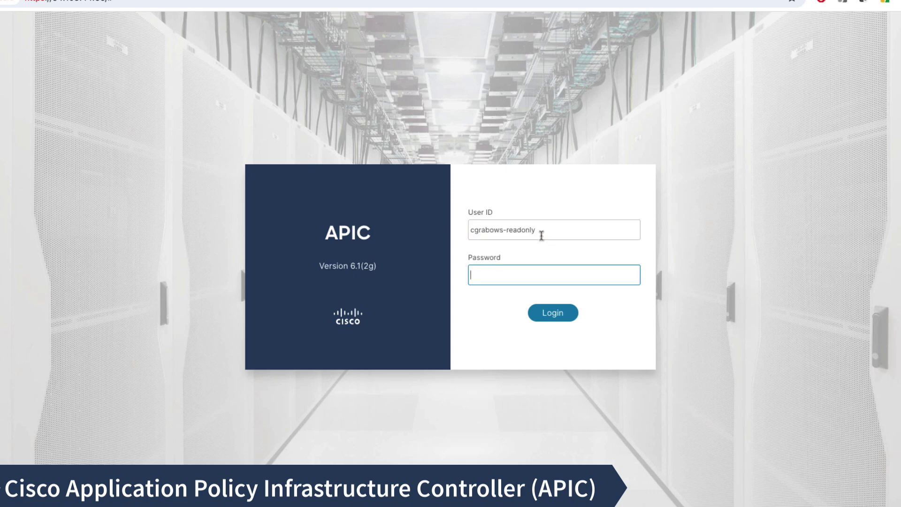
text(********)
key(Return)
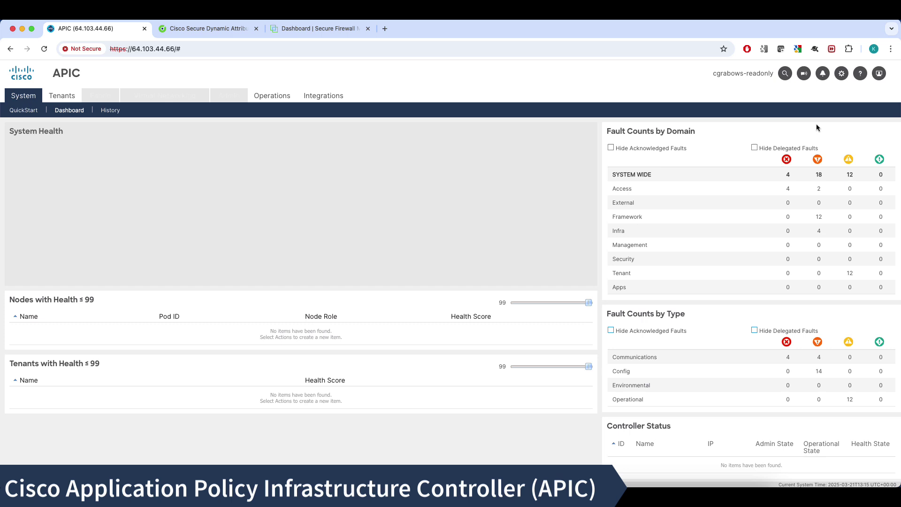
click(879, 73)
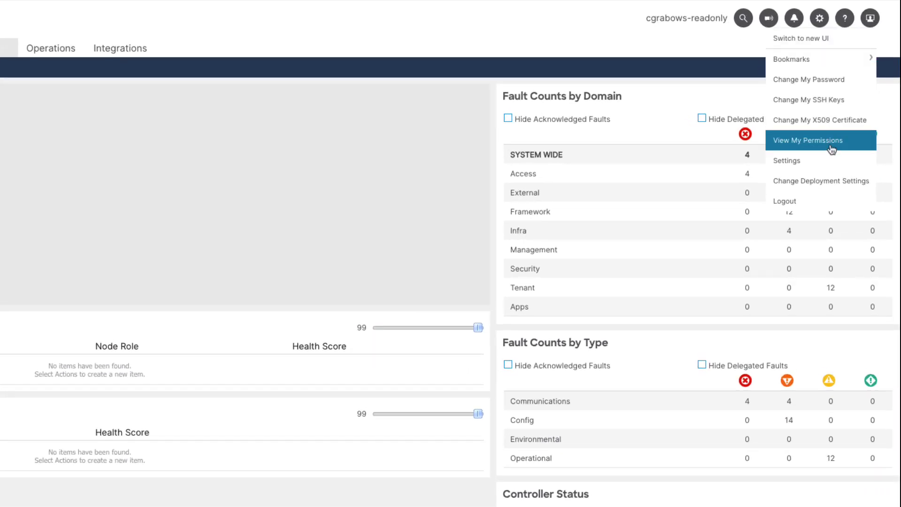
click(837, 152)
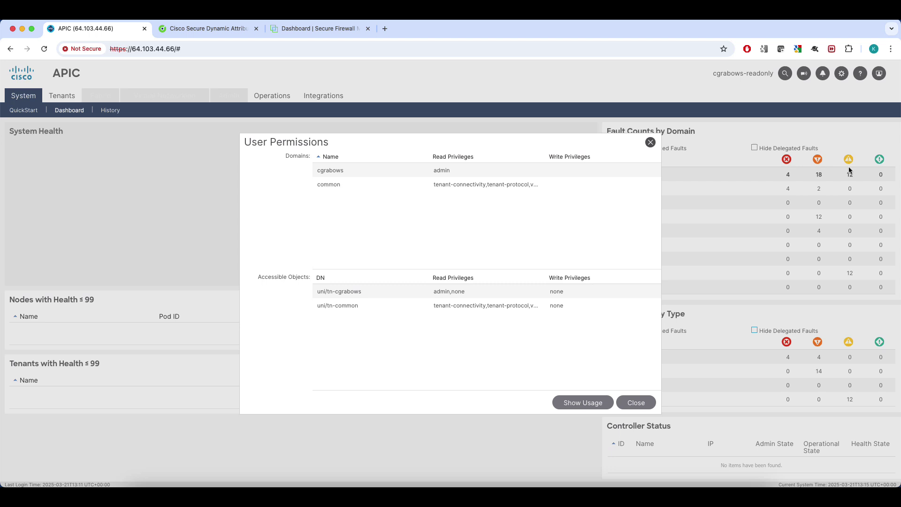
Close the permissions window and list the learned endpoints of the first tenant's 10.1.11.96_27 EPG.
click(636, 402)
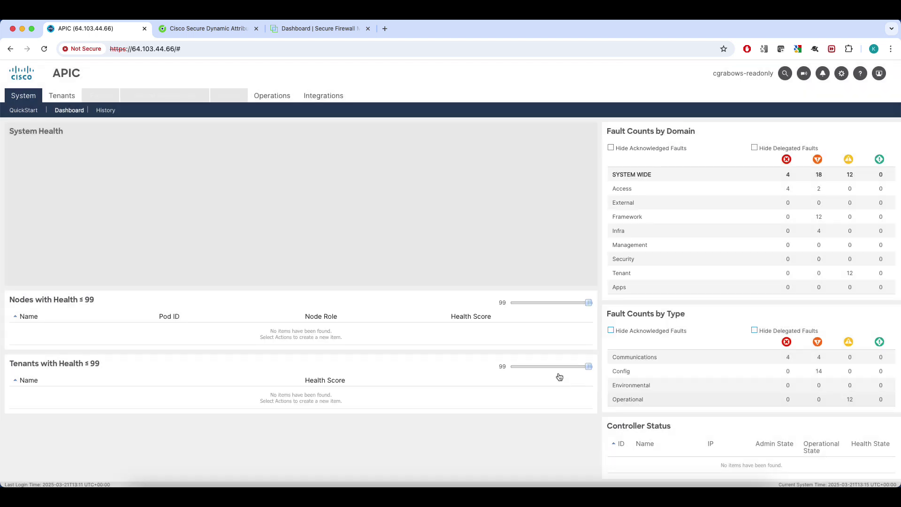
click(69, 98)
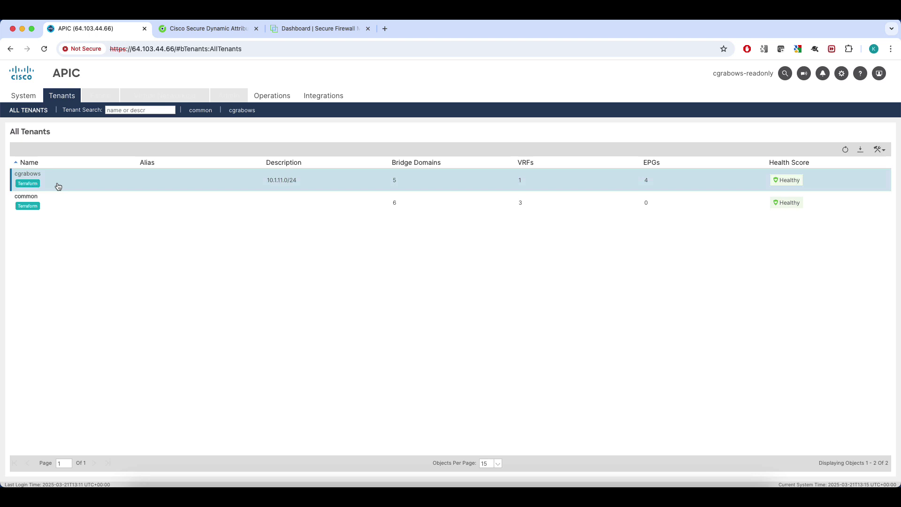
double_click(58, 182)
click(58, 185)
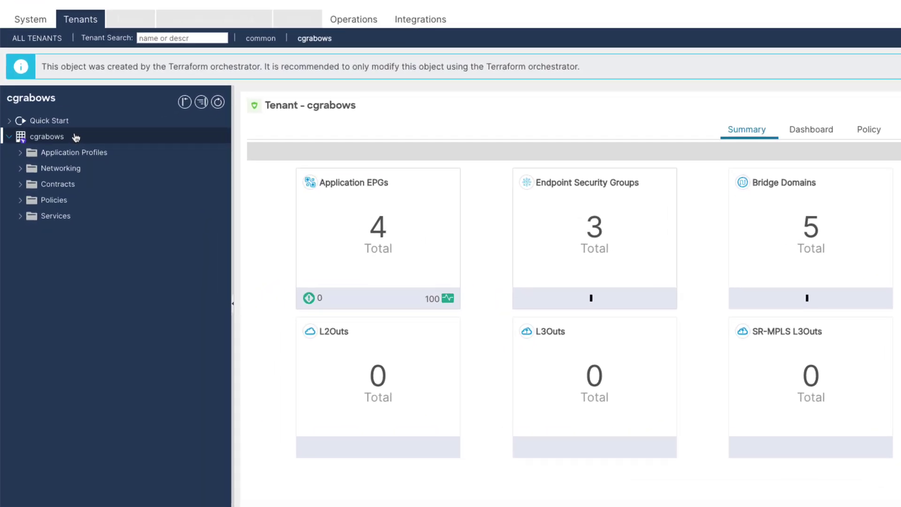
click(20, 153)
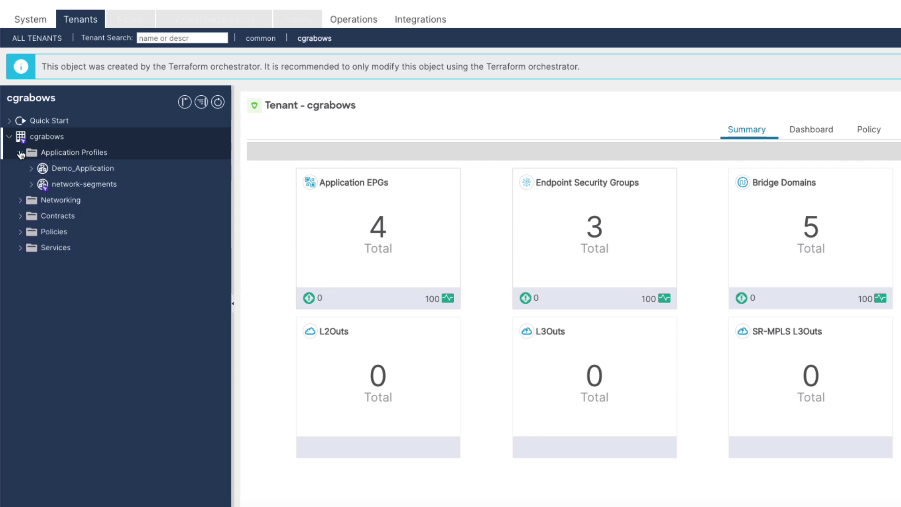
click(34, 186)
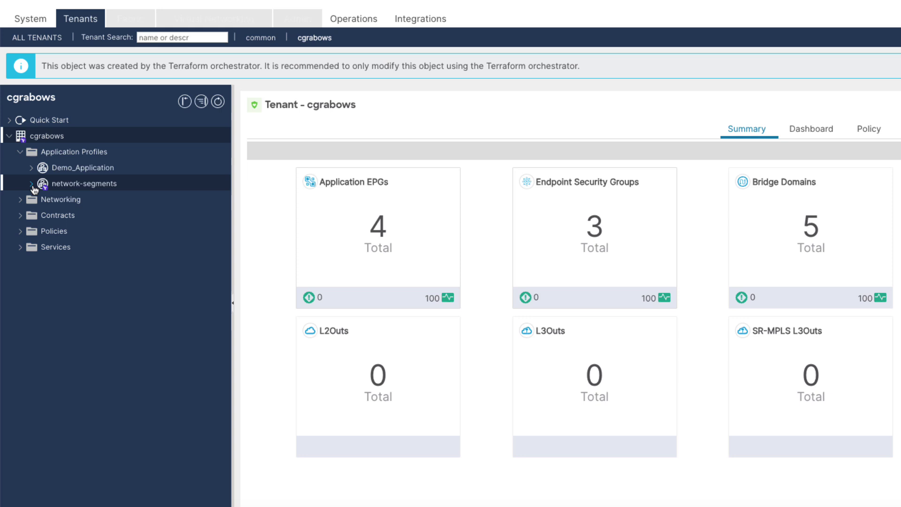
click(41, 201)
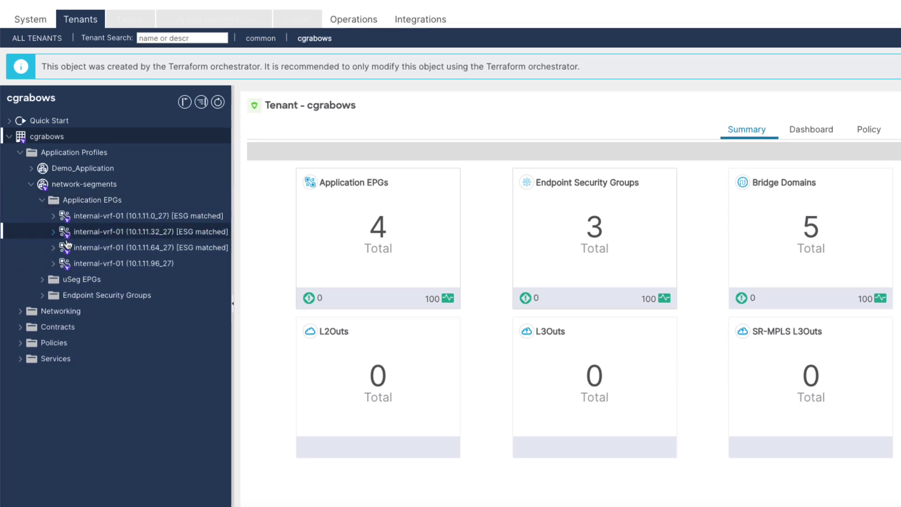
click(94, 264)
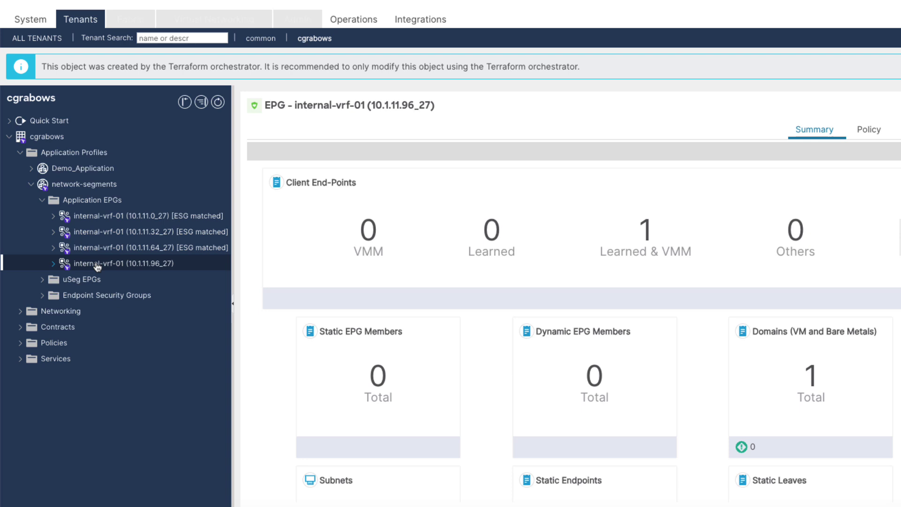
click(645, 232)
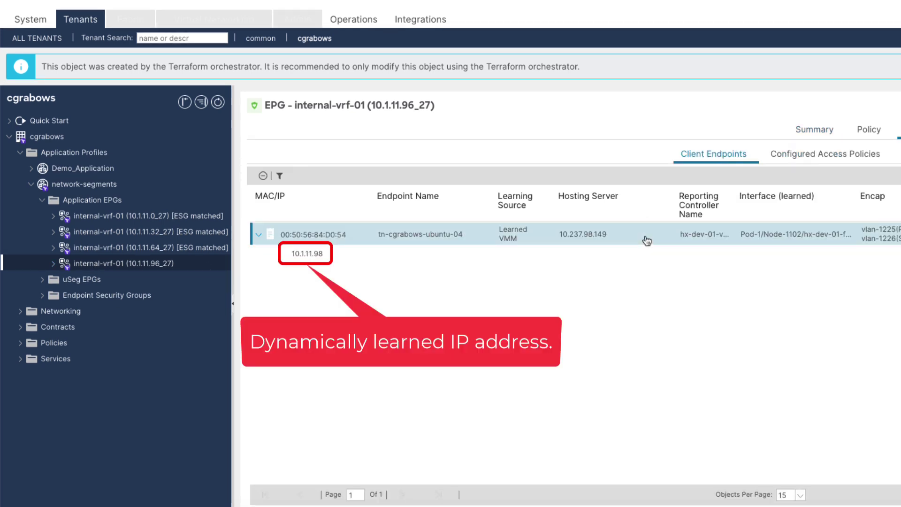
Show the client endpoints of the Demo_App endpoint security group under Demo_Application.
click(31, 168)
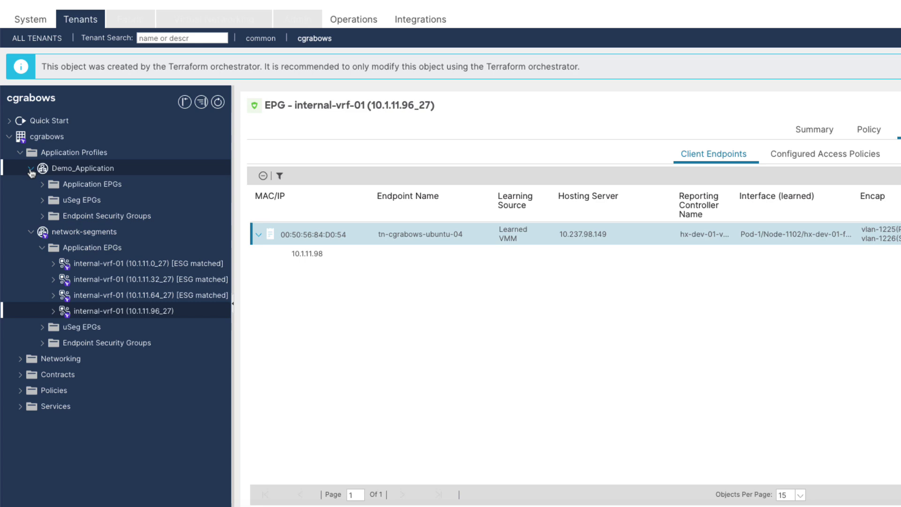
click(43, 216)
click(92, 231)
click(588, 233)
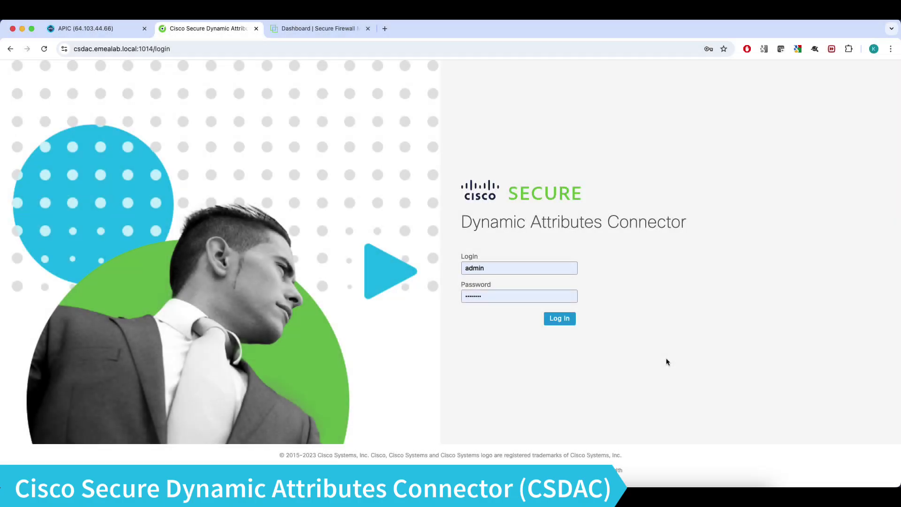
Log in to CSDAC and test the fmc.emealab.local adapter connection, then cancel the edit.
click(565, 324)
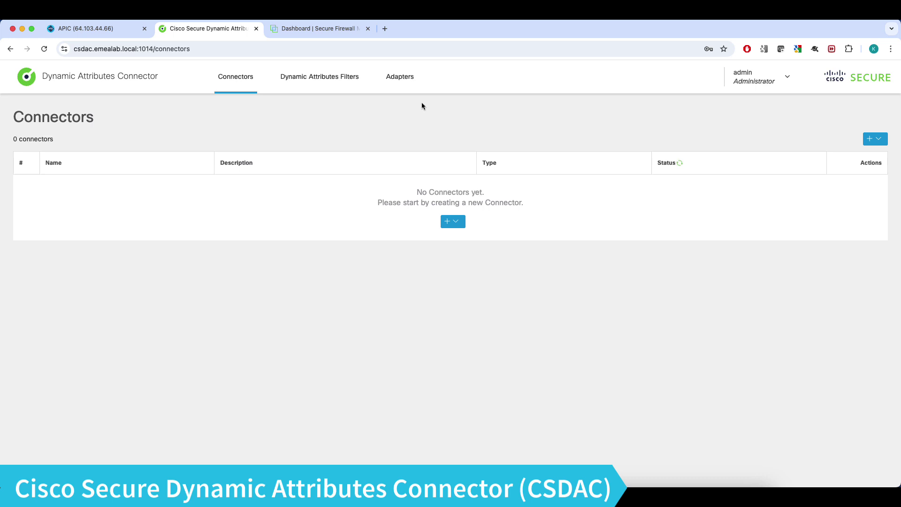
click(402, 77)
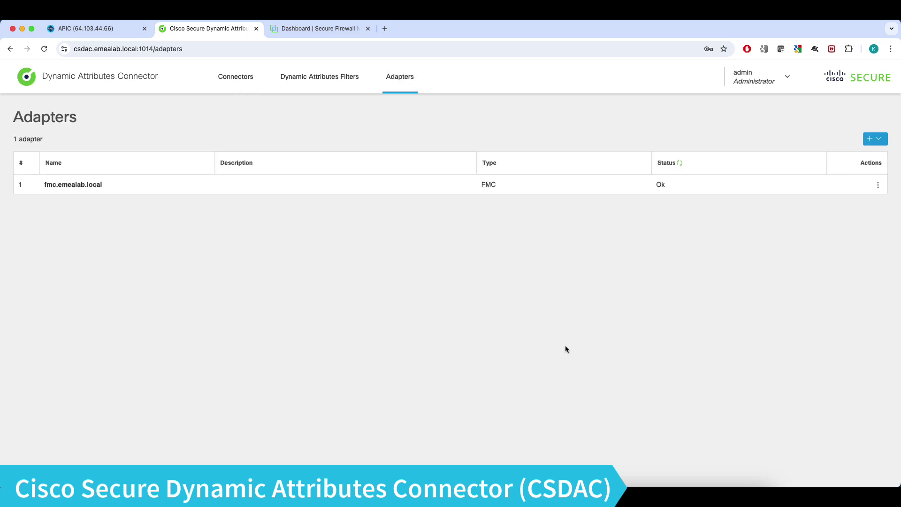
click(878, 185)
click(853, 205)
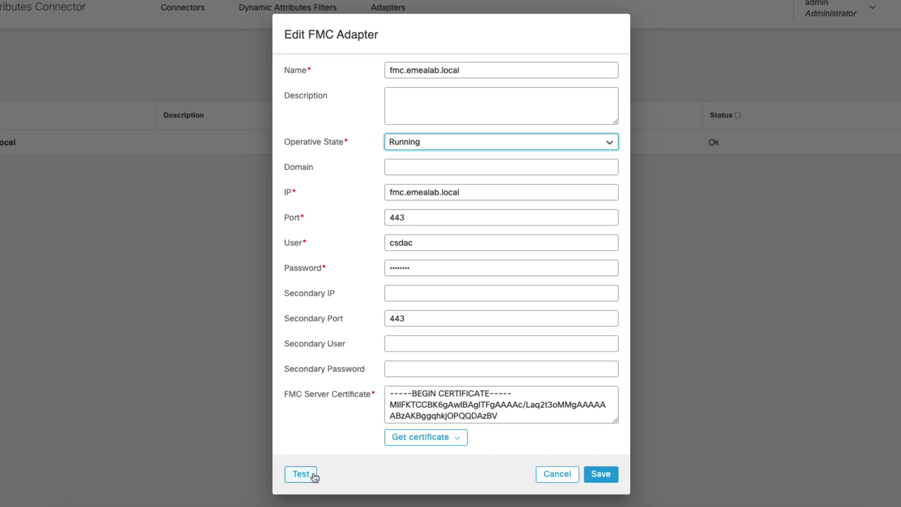
click(301, 474)
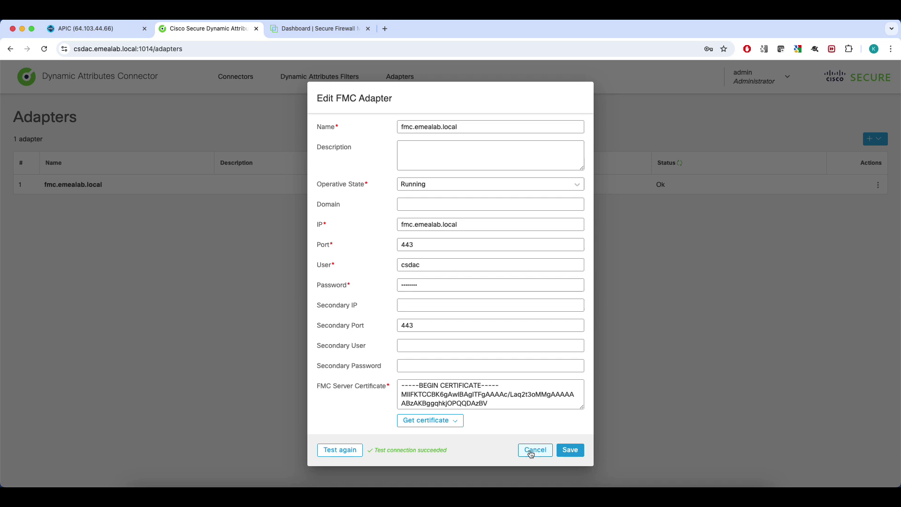
click(530, 451)
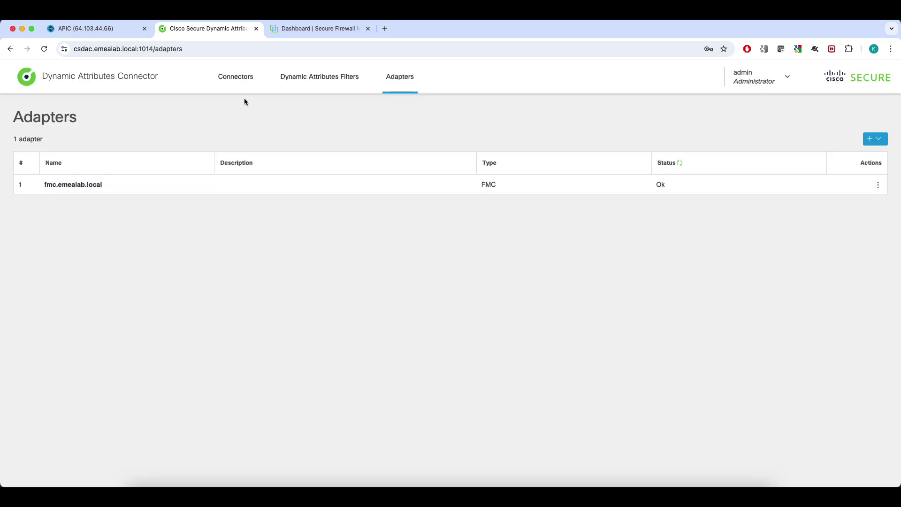
Start a Cisco APIC connector named 'ACI Demo Connector' with pull interval 10 and site prefix DEMOACI.
click(238, 86)
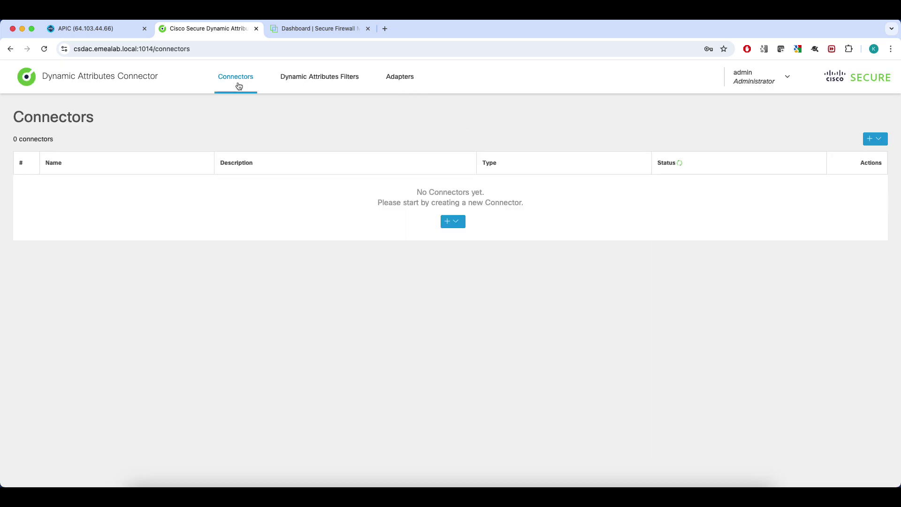
click(455, 225)
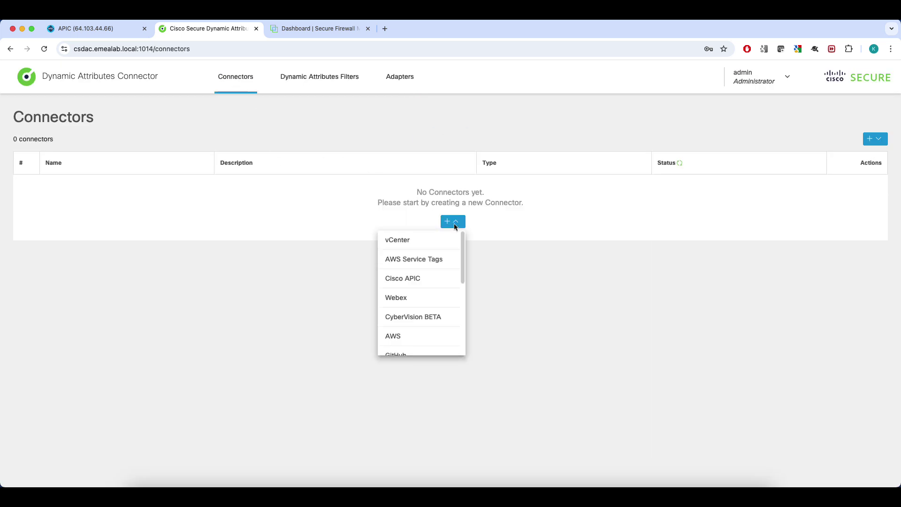
click(433, 279)
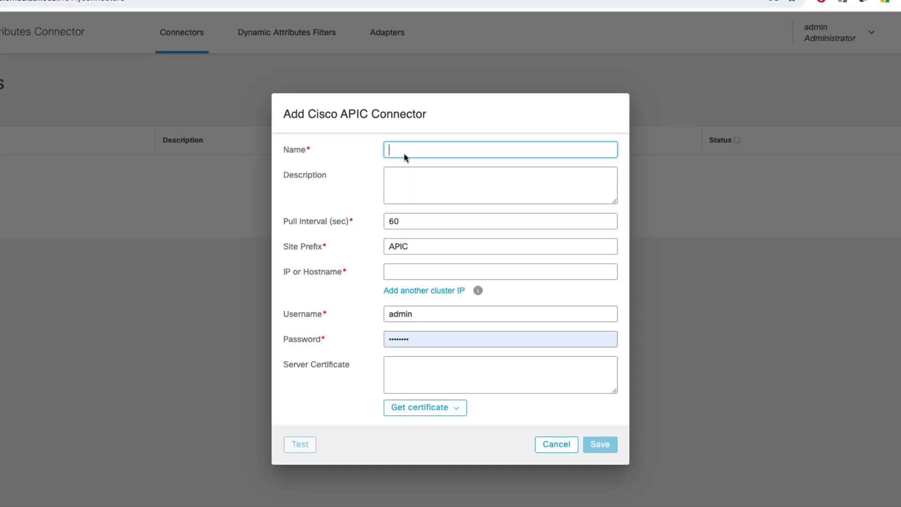
text(ACI Demo Connector)
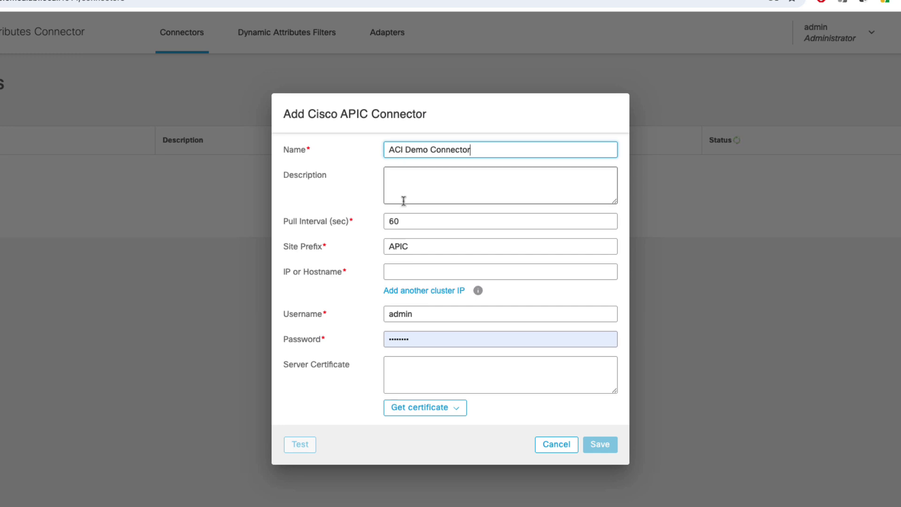
drag(402, 221, 384, 222)
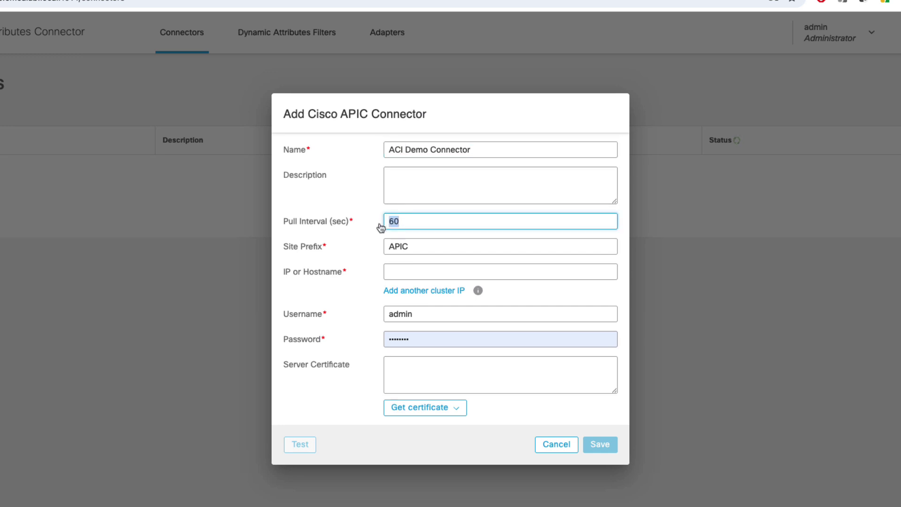
text(10)
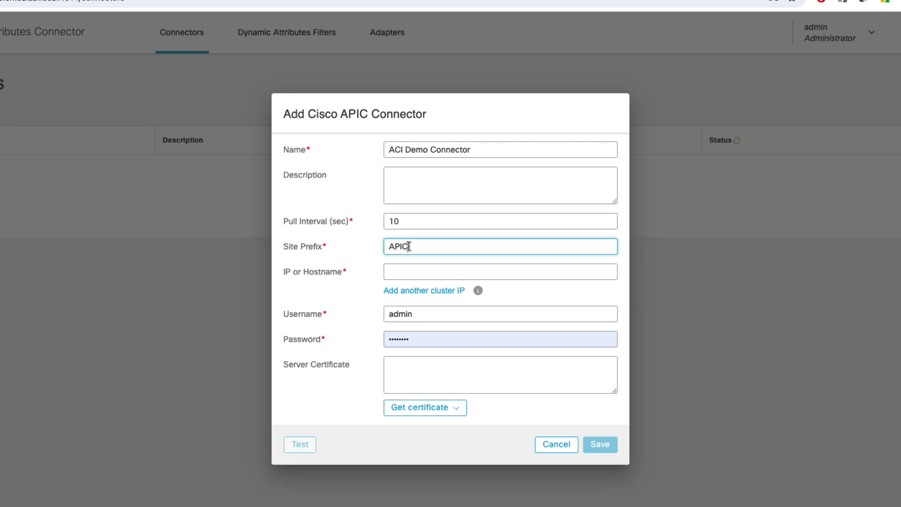
drag(408, 246, 387, 245)
text(DEMOACI)
Enter the APIC address and read-only credentials, test the connection, and save the connector.
click(414, 274)
text(64.103.44)
text(.)
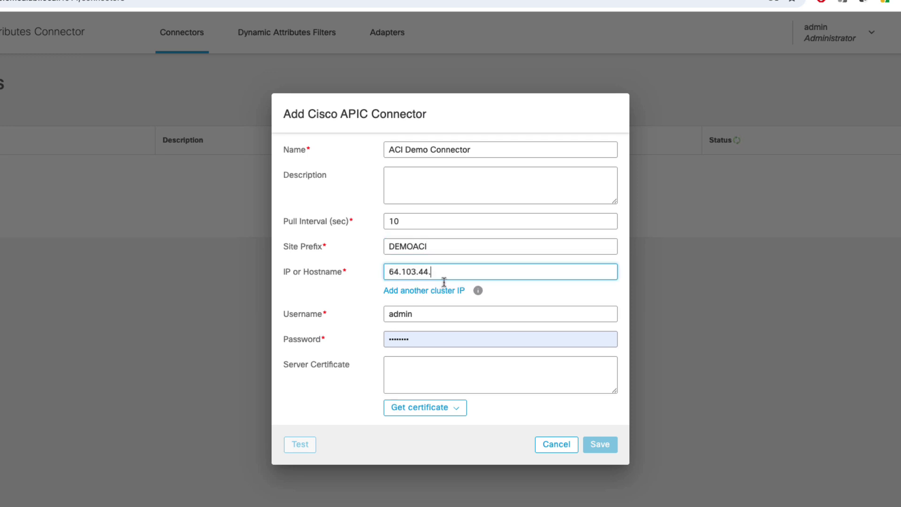
text(68)
mouse_move(478, 291)
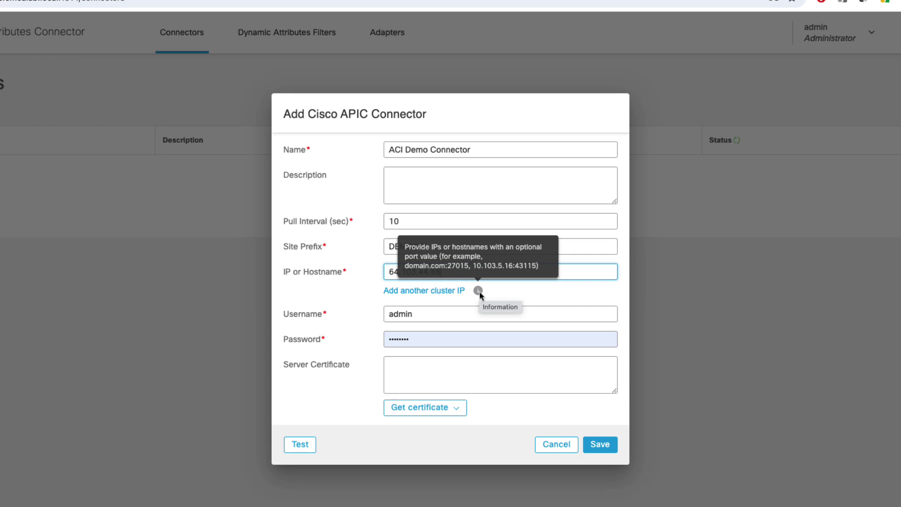
double_click(399, 314)
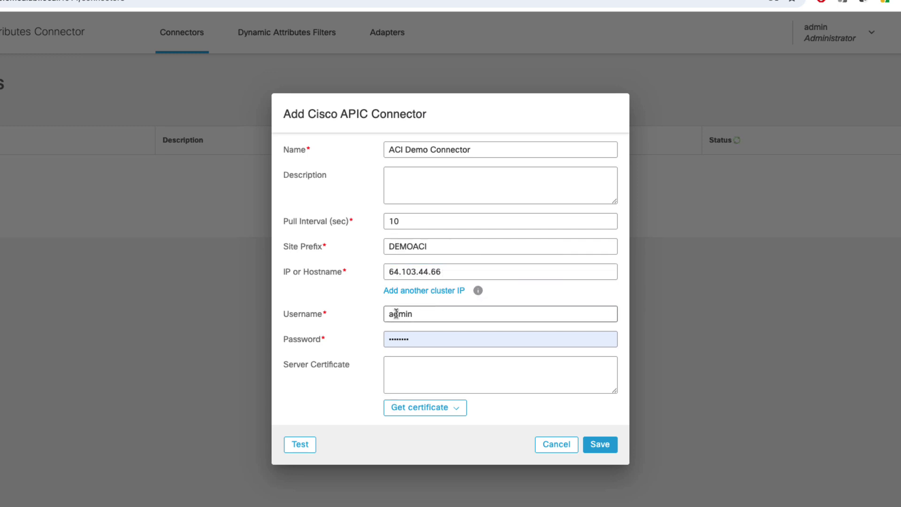
key(Tab)
key(BackSpace)
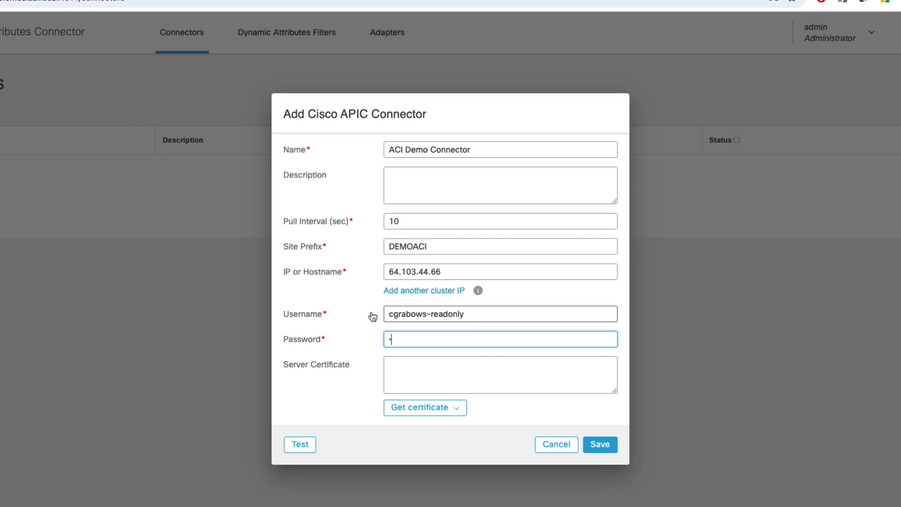
text(********)
click(455, 410)
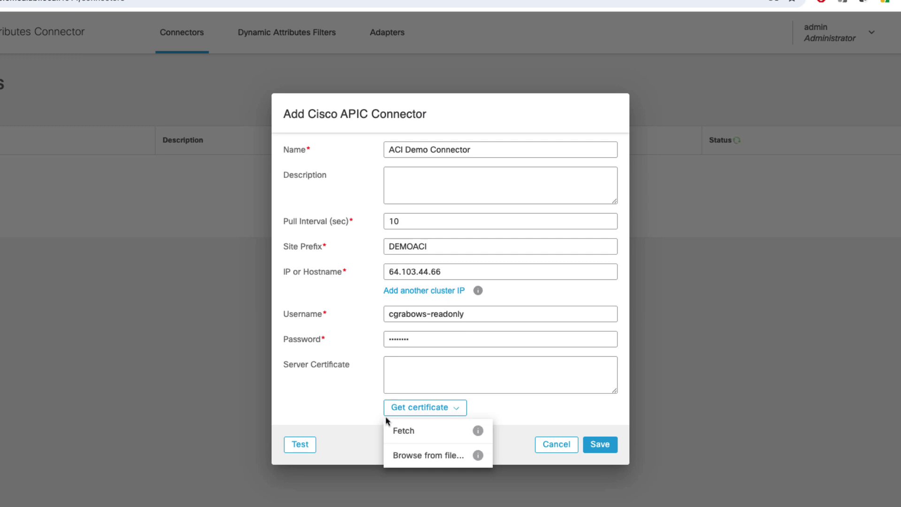
click(309, 447)
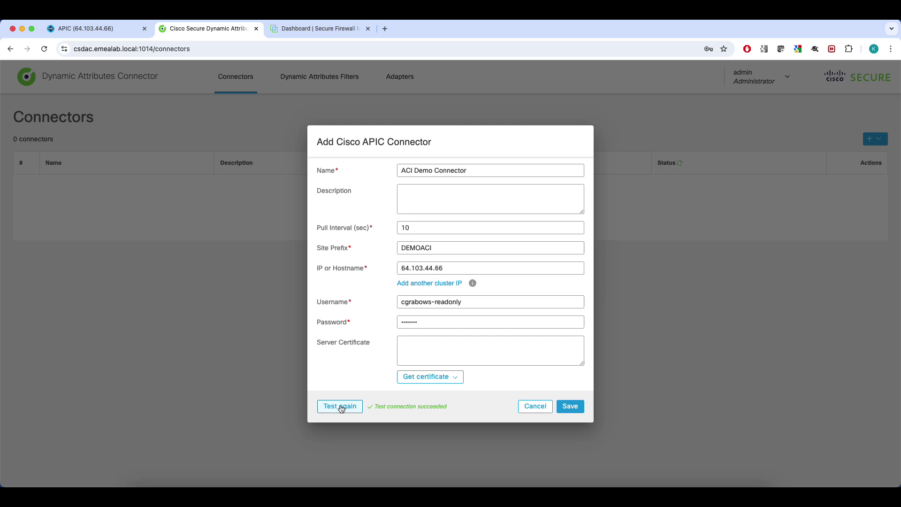
click(572, 408)
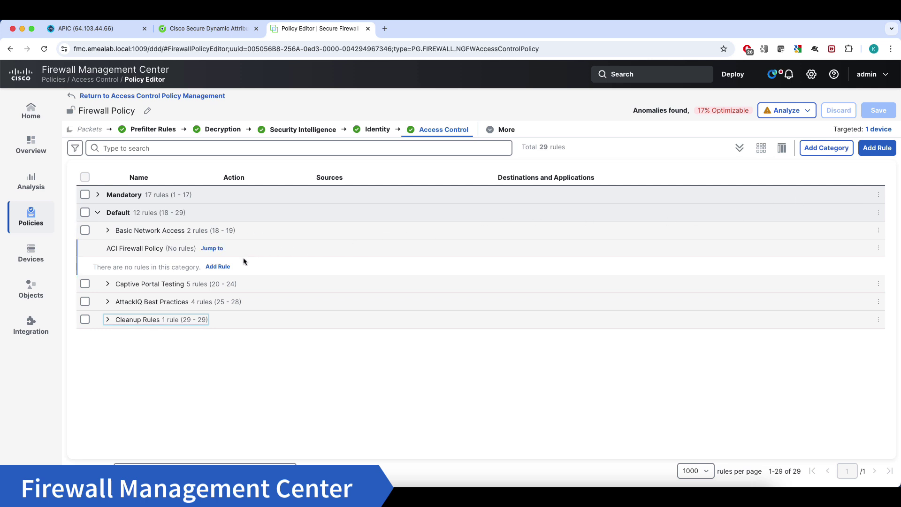
Add a rule in the ACI Firewall Policy category with HTTPS and ICMP_PING as destination ports.
click(218, 267)
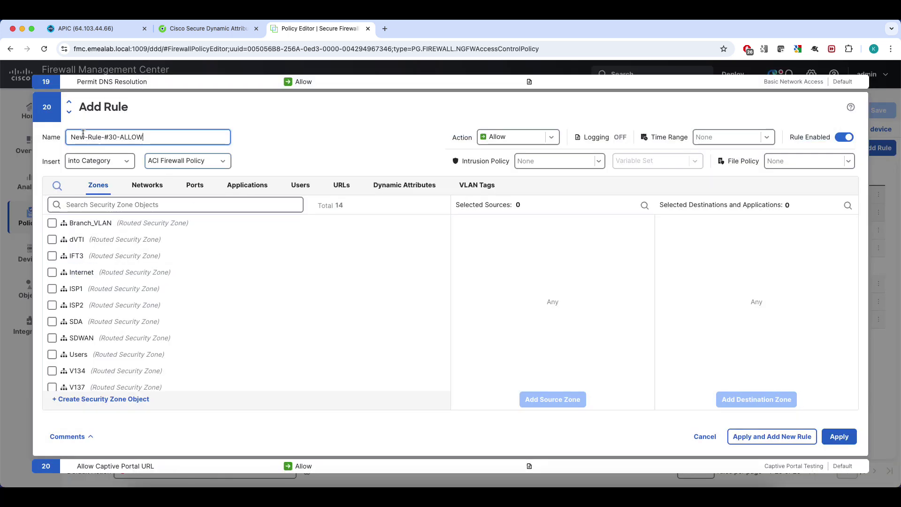
click(193, 186)
click(53, 355)
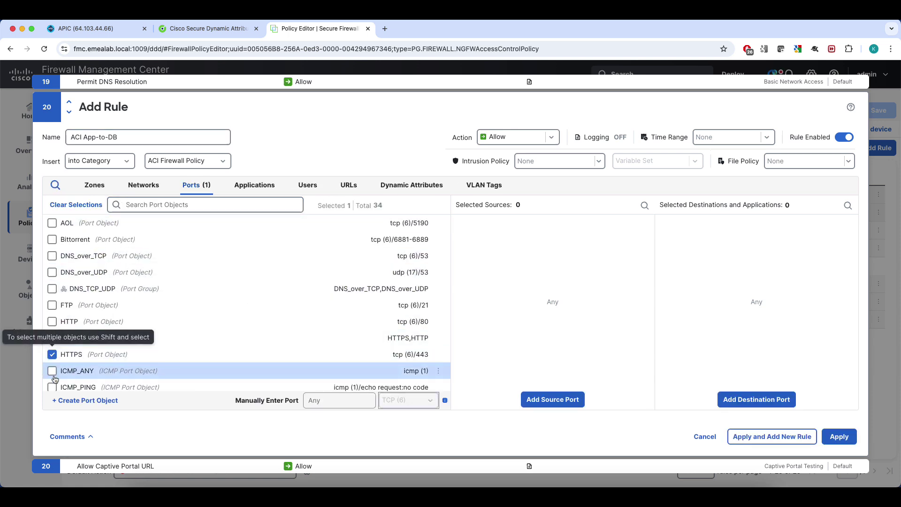
click(52, 387)
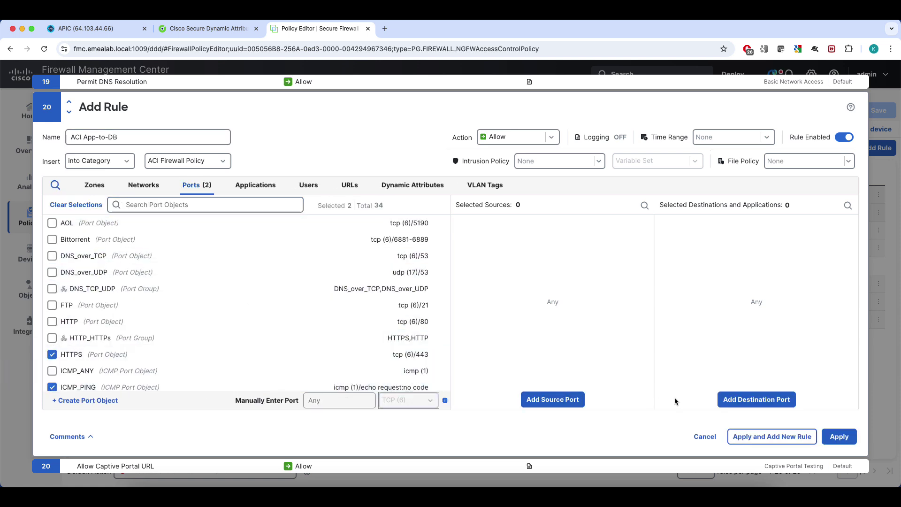
click(757, 400)
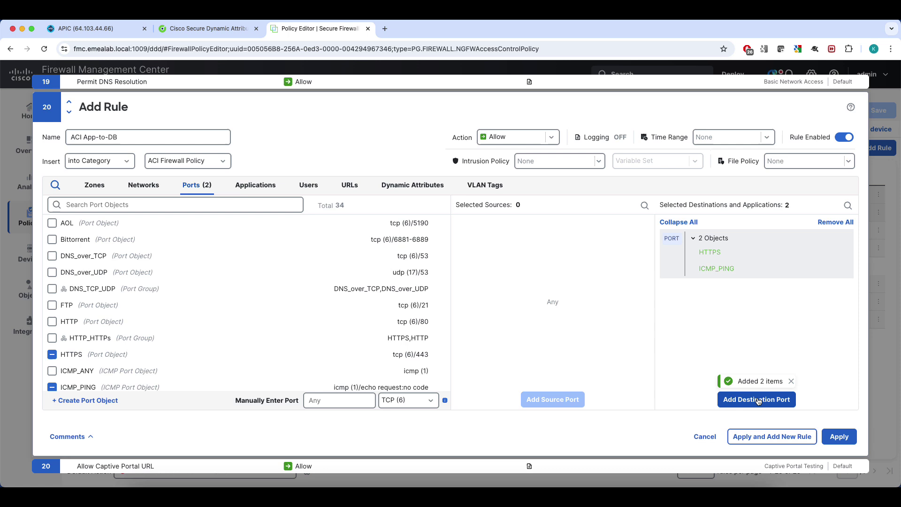
Filter dynamic attributes by DEMOACI and set Demo_App as source and Demo_DB as destination.
click(399, 189)
click(218, 209)
text(DEMOACI)
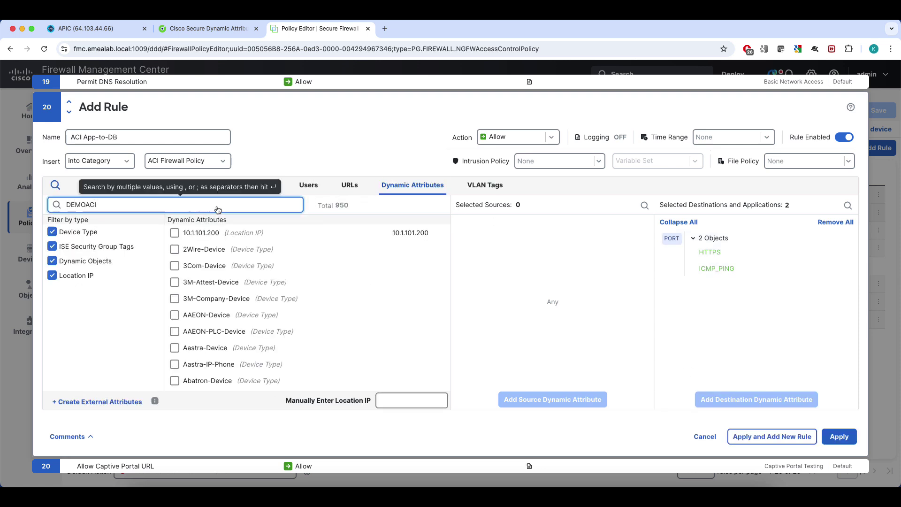
key(Return)
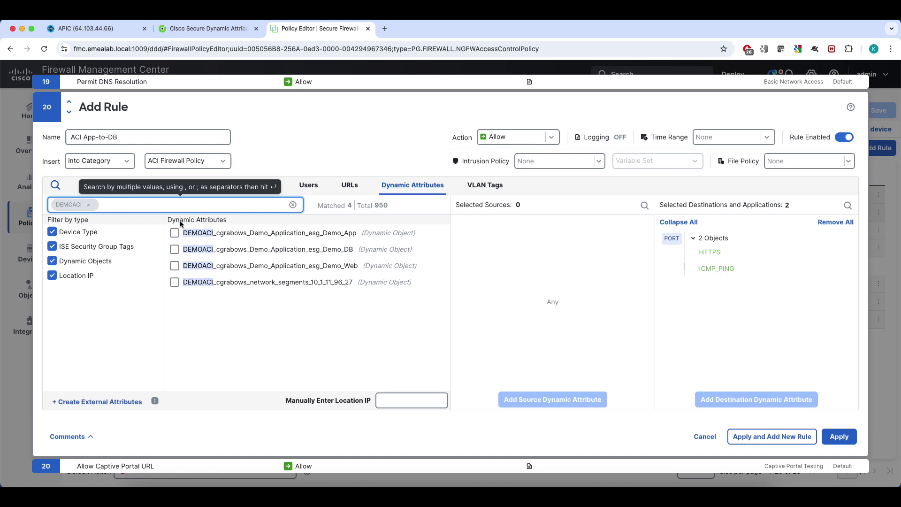
click(176, 232)
click(552, 400)
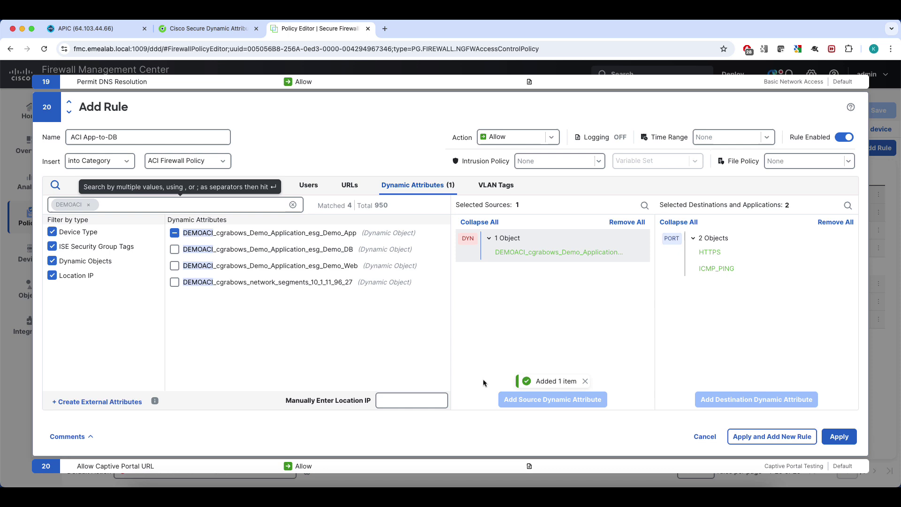
click(215, 249)
click(742, 400)
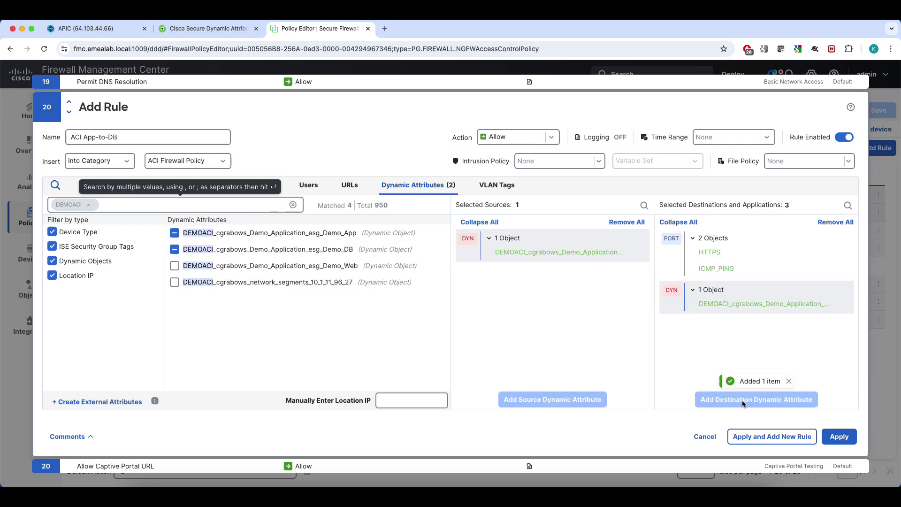
Enable end-of-connection logging, choose Connectivity Over Security and Block Malware, then add the rule.
click(619, 137)
click(567, 187)
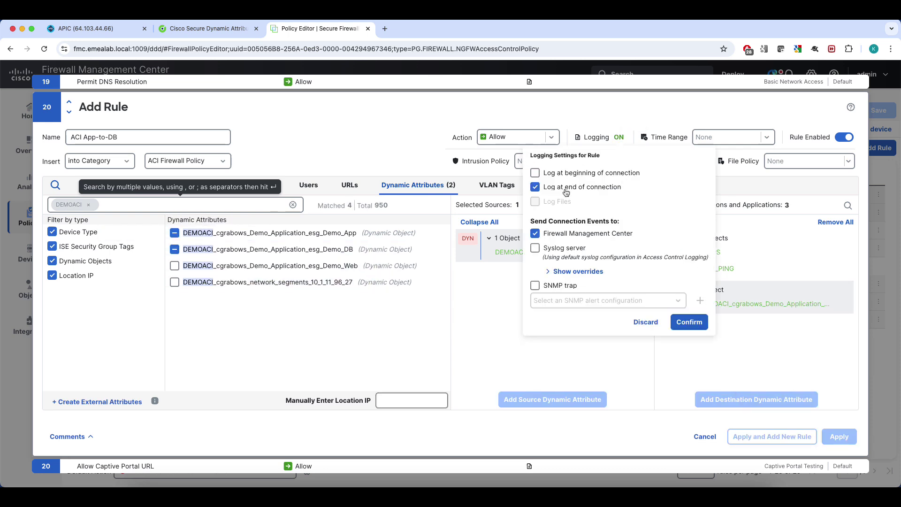
click(684, 322)
click(599, 161)
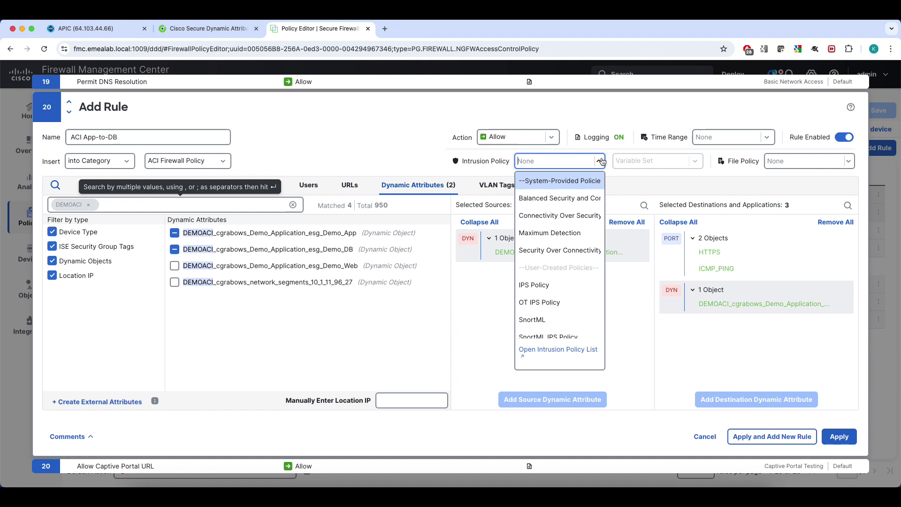
click(581, 217)
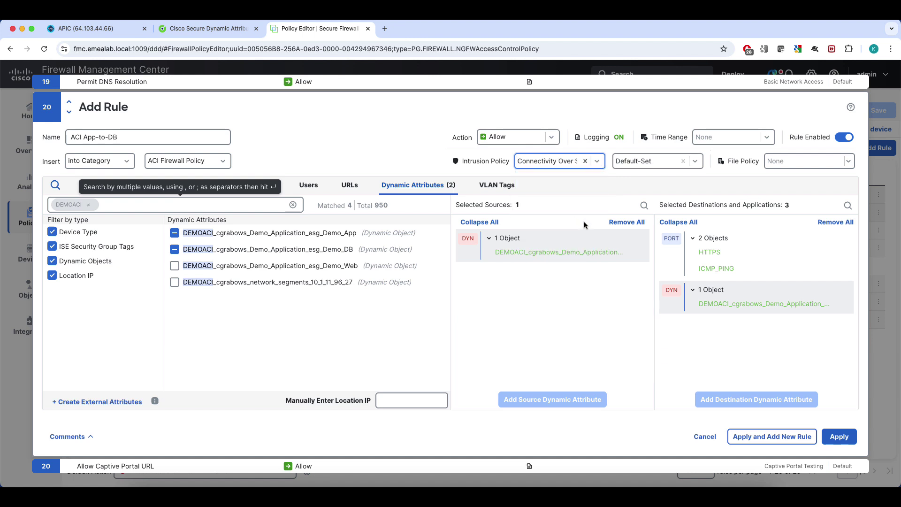
click(850, 161)
click(795, 182)
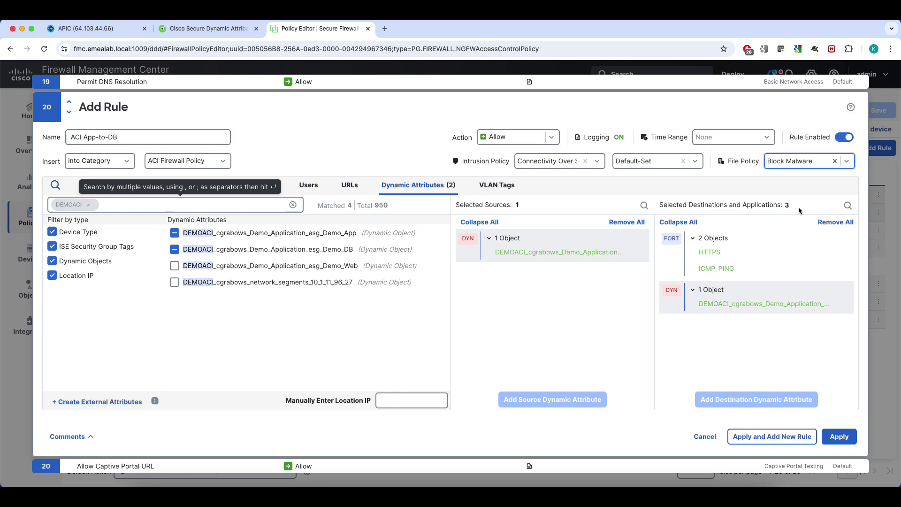
click(840, 437)
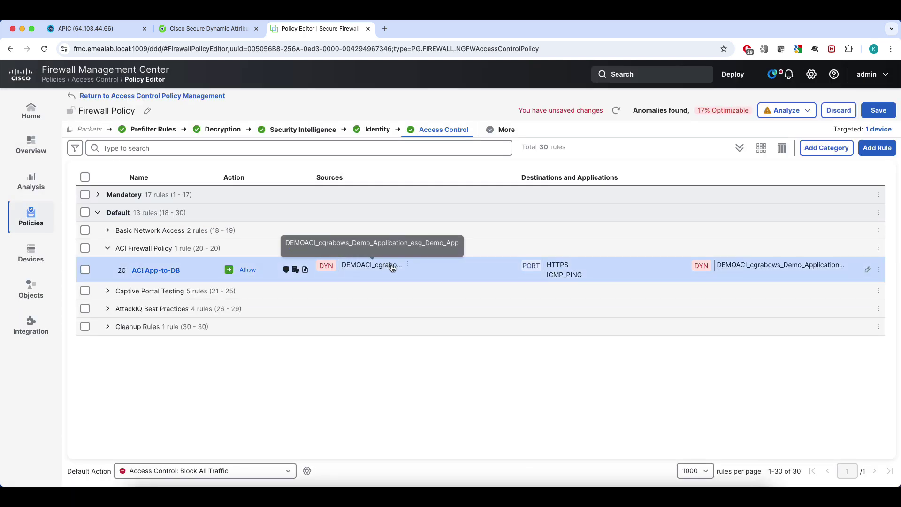
Check the IP mappings of the rule's Demo_App source object.
click(408, 265)
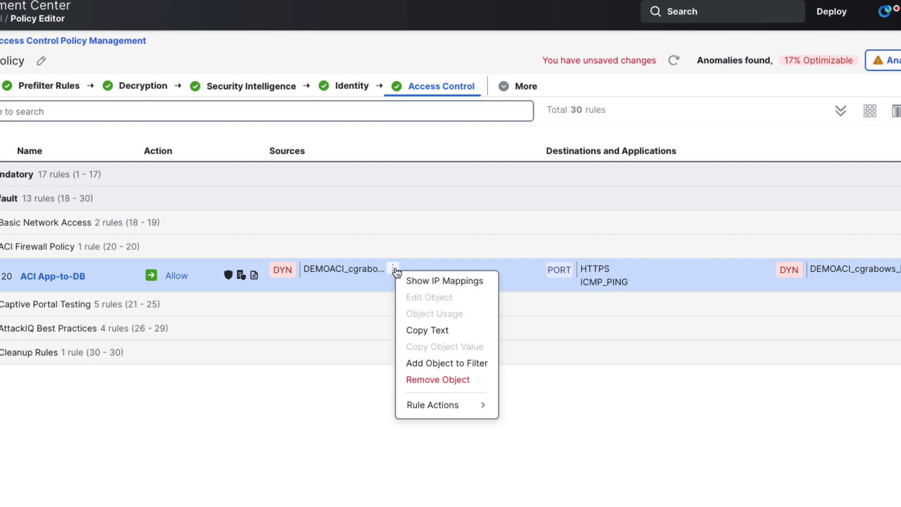
click(430, 277)
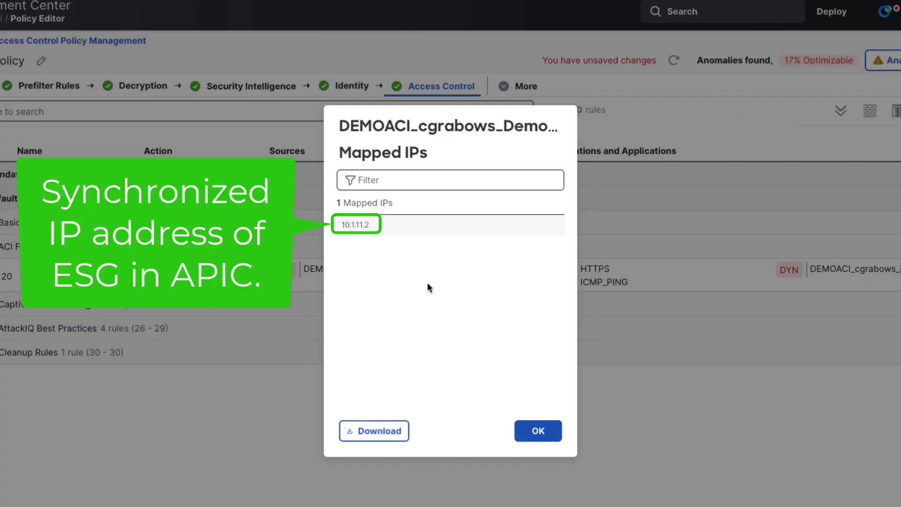
click(556, 430)
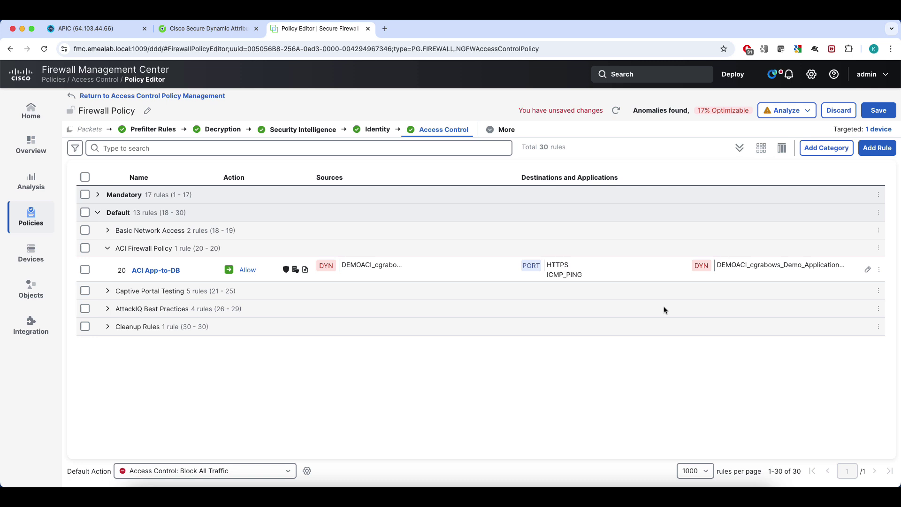
Save the policy and deploy it to ftd.emealab.local.
click(875, 113)
click(732, 74)
click(611, 133)
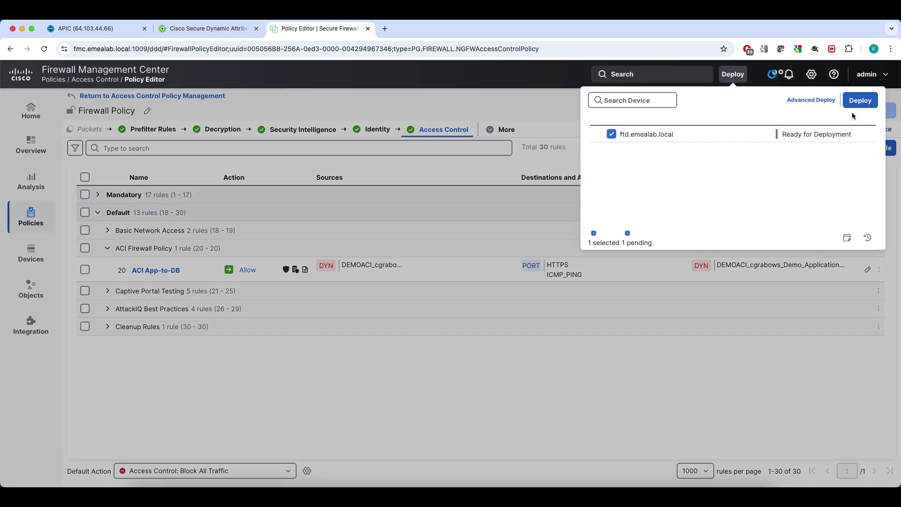
click(862, 102)
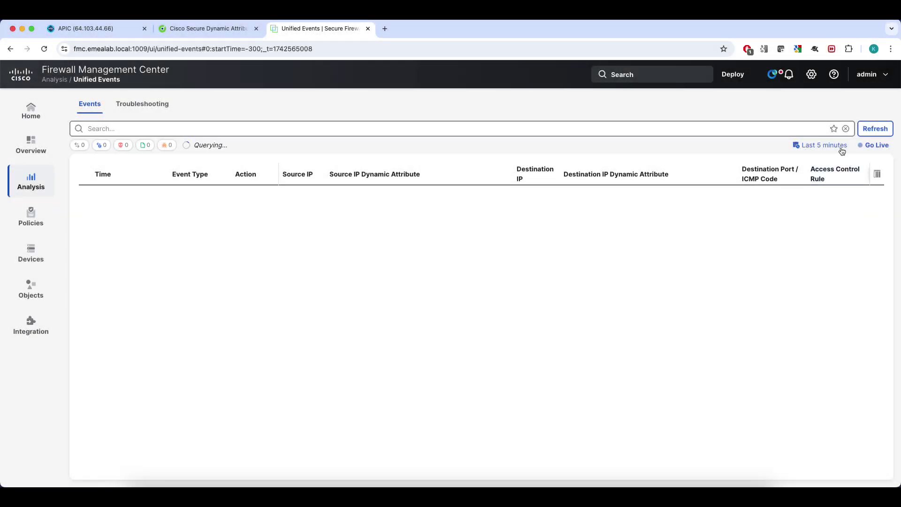
Apply the Dynamic Objects favourite search to the Unified Events view.
click(834, 128)
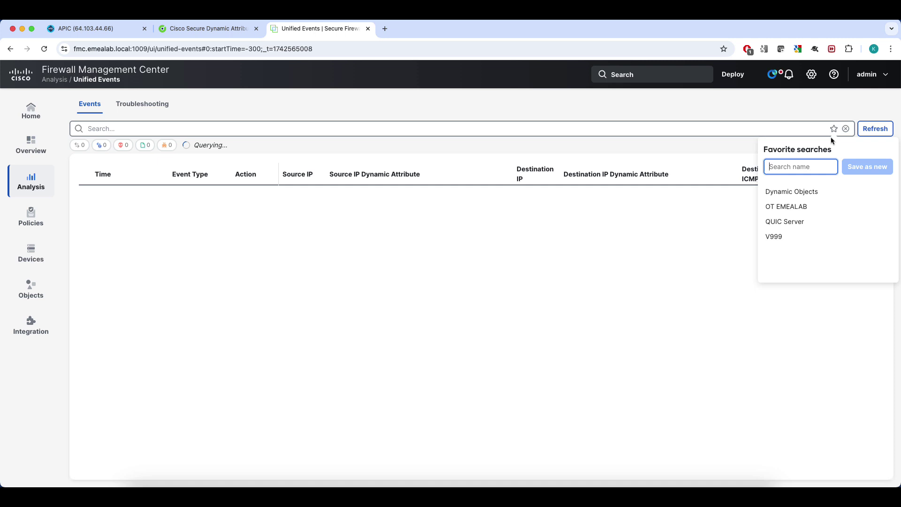
click(808, 191)
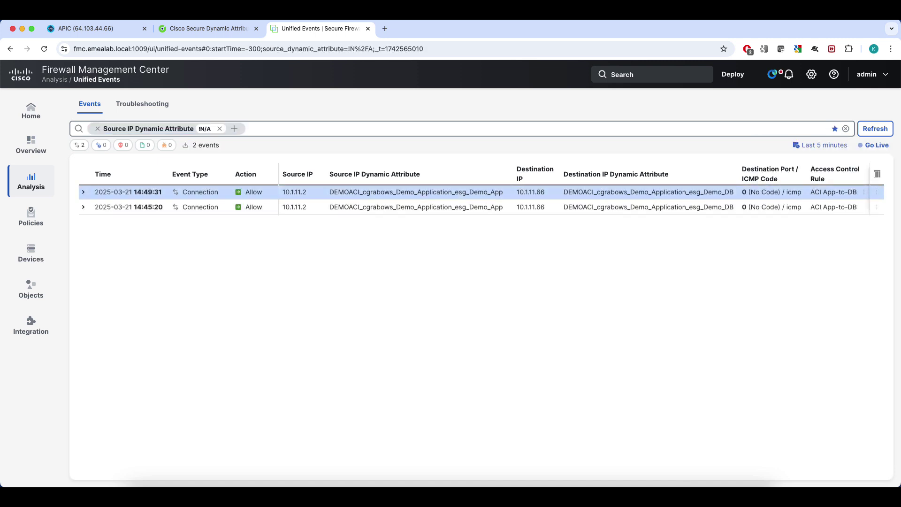